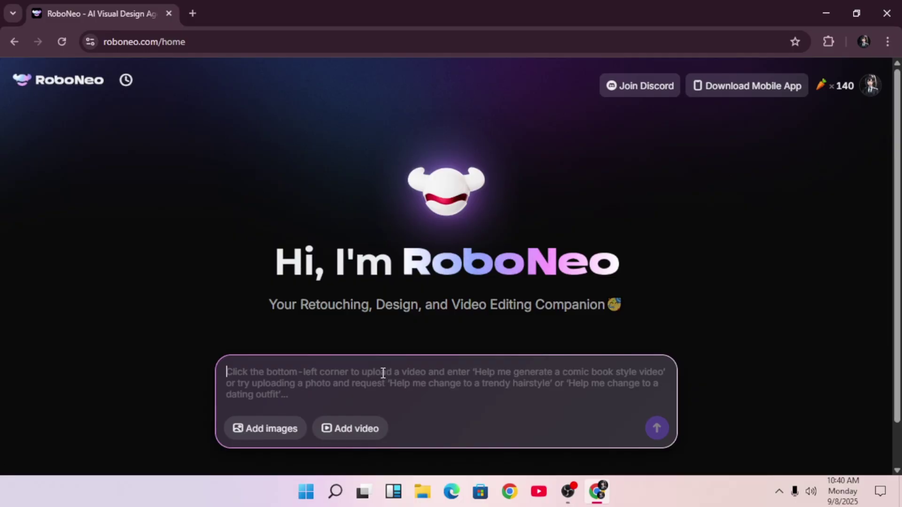
# Generate a woman-beside-a-window image, view it full-screen, then enter the 'realistic woman sitting on her bed' prompt
pyautogui.write('image of a woman standing beside a window')
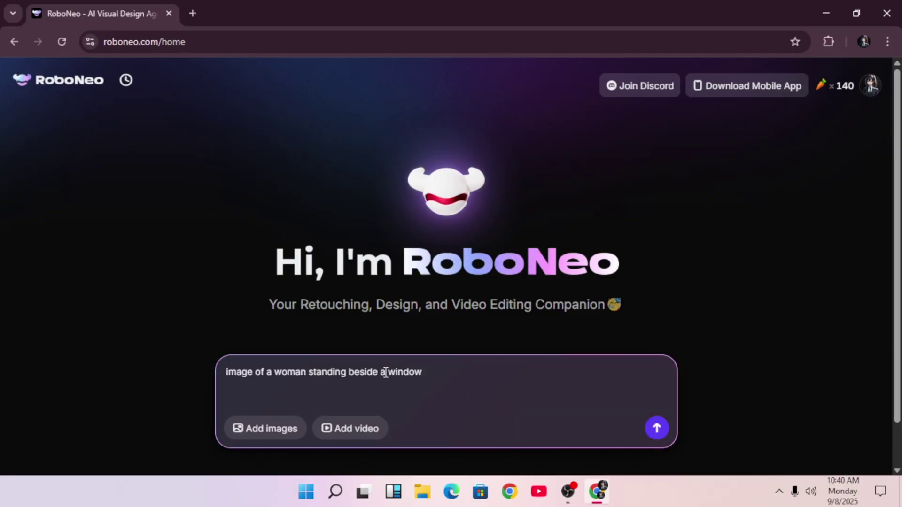
pyautogui.press('Return')
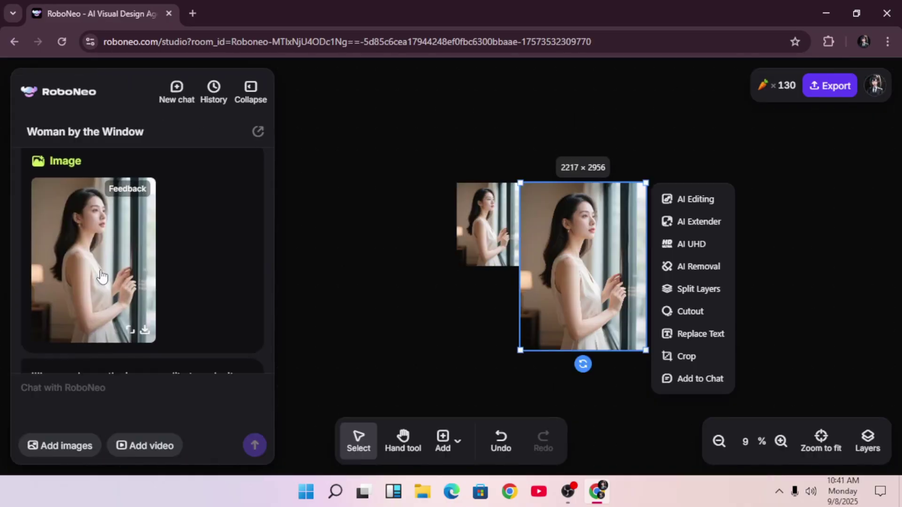
pyautogui.click(104, 280)
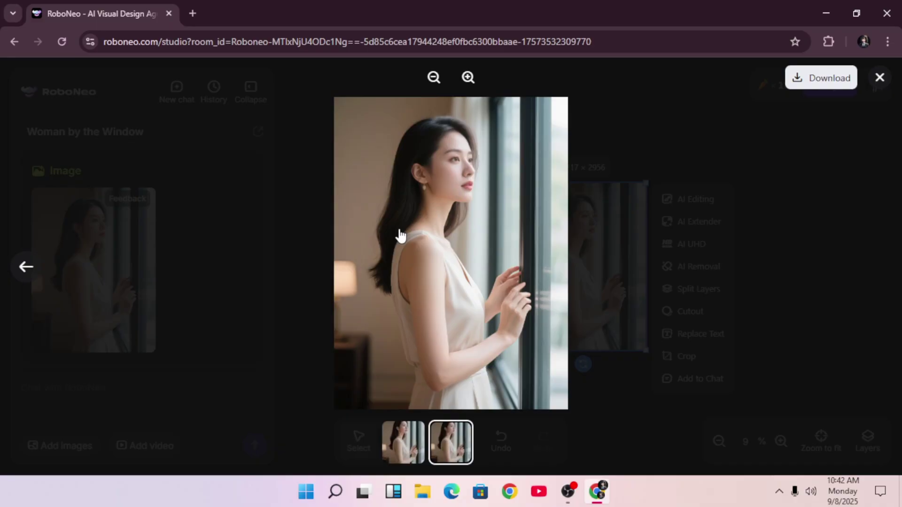
pyautogui.click(87, 384)
pyautogui.write('realistic woman si')
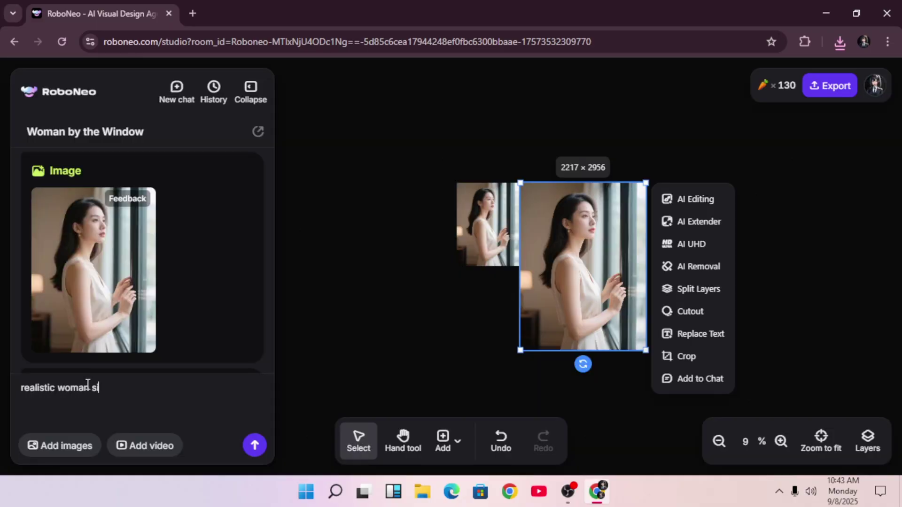
pyautogui.write('tting on her bed')
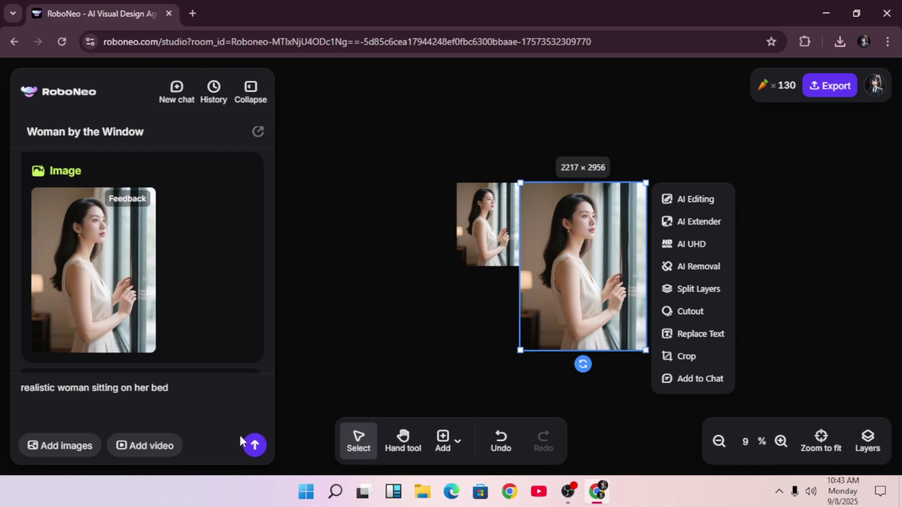
# Send the woman-on-her-bed request and view the resulting image full-screen before closing it
pyautogui.click(254, 445)
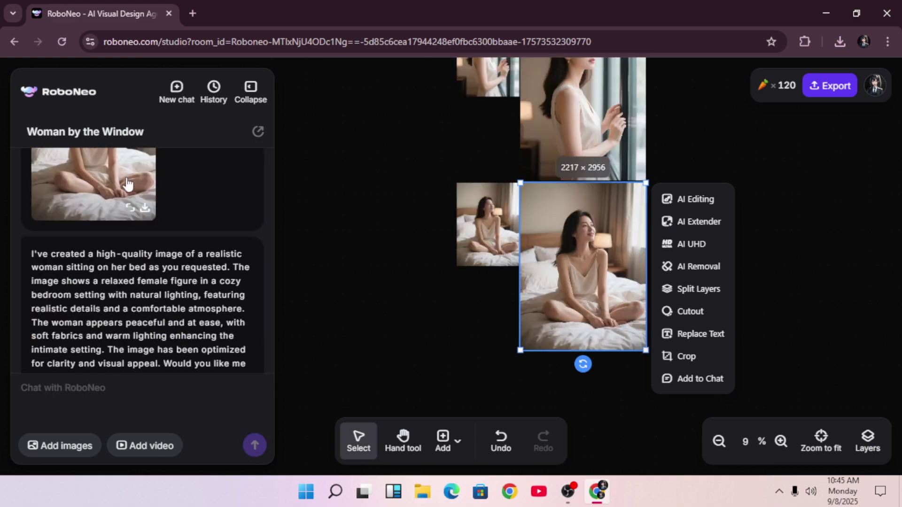
pyautogui.click(94, 183)
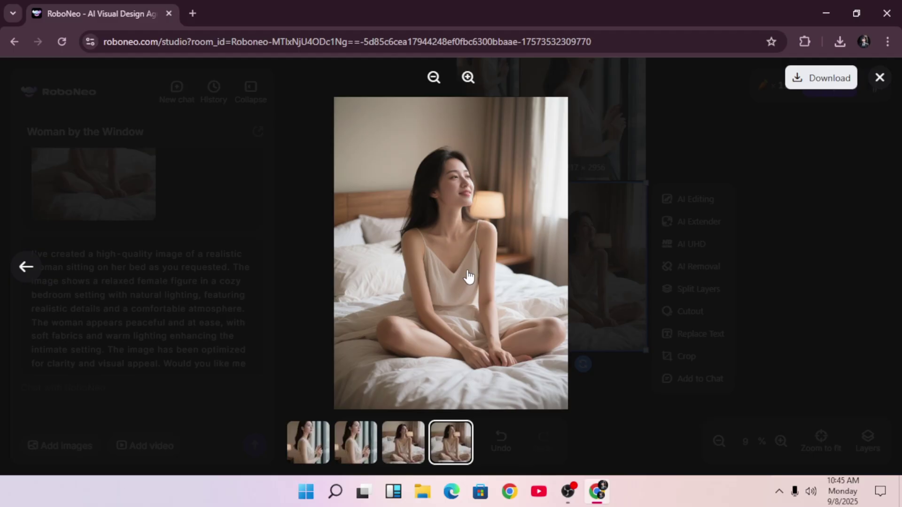
pyautogui.click(88, 388)
# Request 'video of a woman smilling' and play the 5-second result full-screen
pyautogui.write('video')
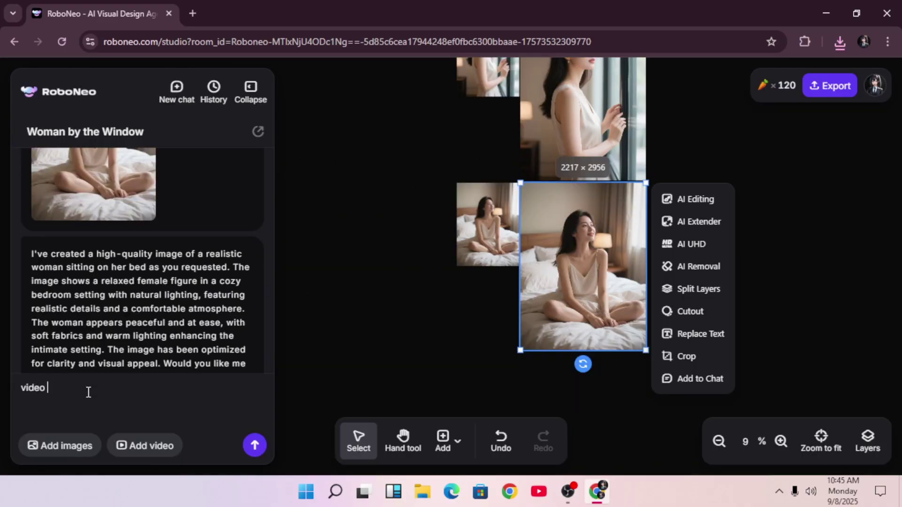
pyautogui.write(' of a woman smilling')
pyautogui.press('Return')
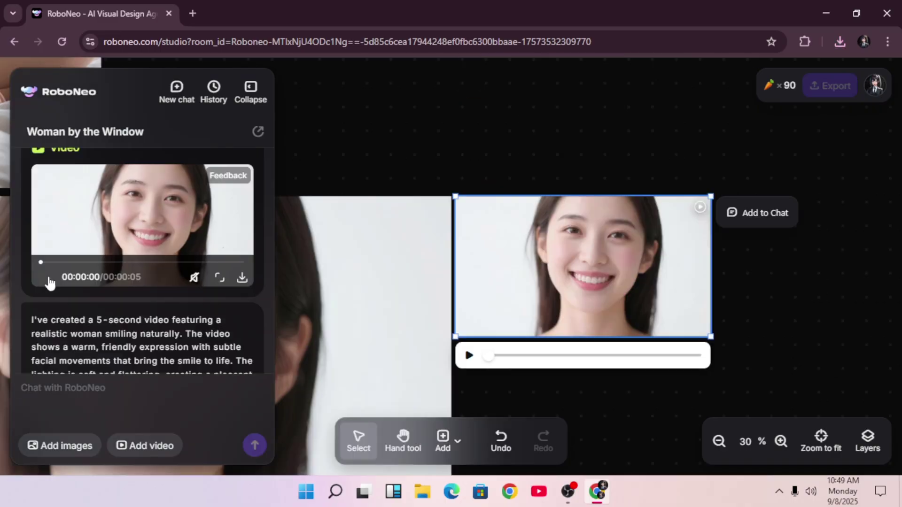
pyautogui.click(43, 277)
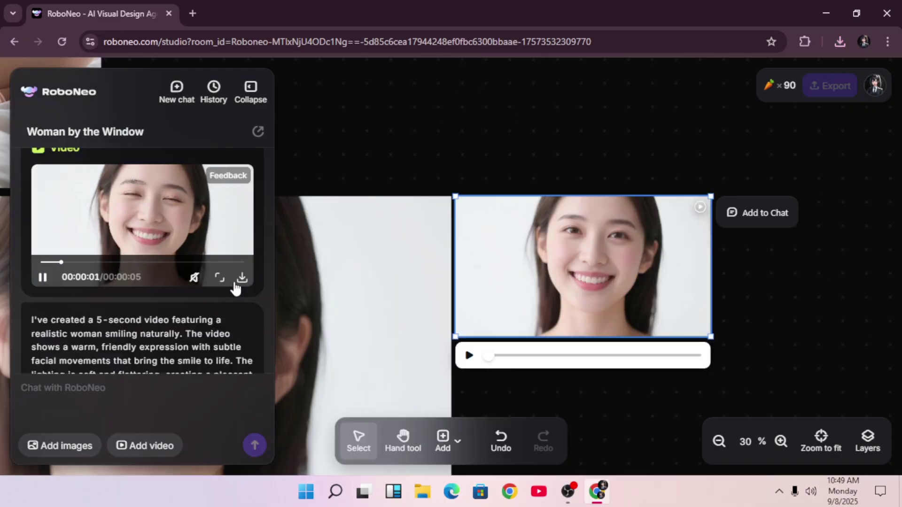
pyautogui.click(223, 277)
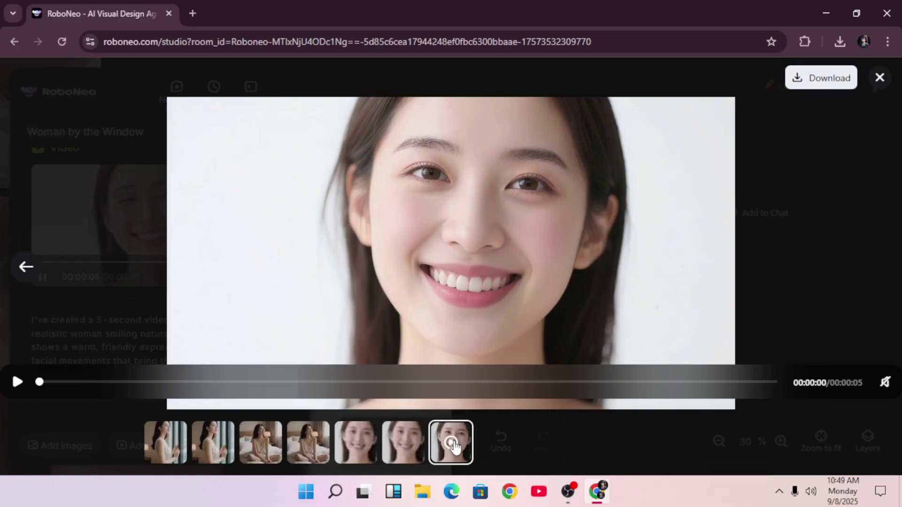
pyautogui.click(17, 389)
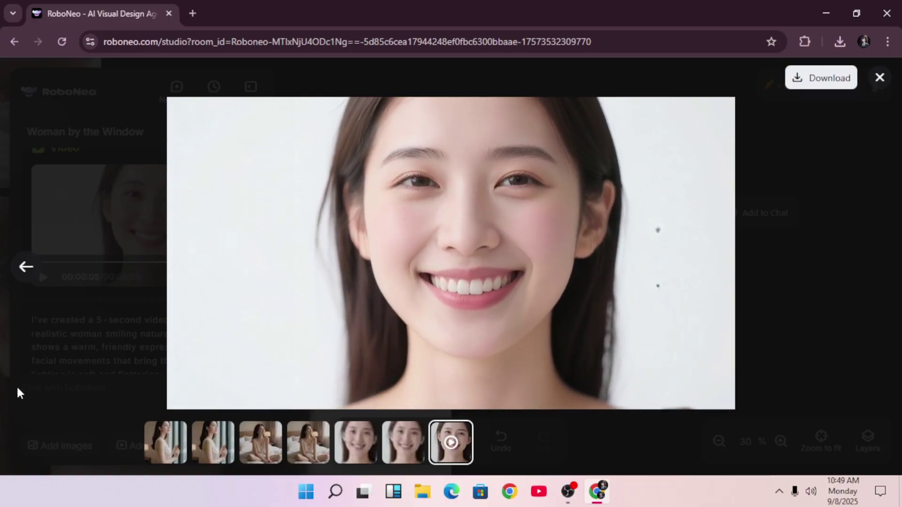
# Request 'video of a young american woman sitting in her bedroom' and play it full-screen
pyautogui.click(17, 389)
pyautogui.write('video of a young am')
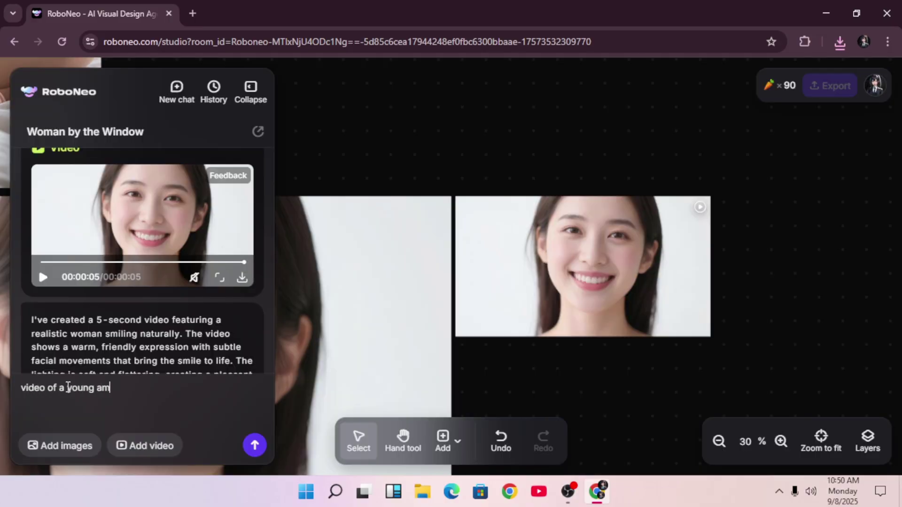
pyautogui.write('erican woman sitting in he')
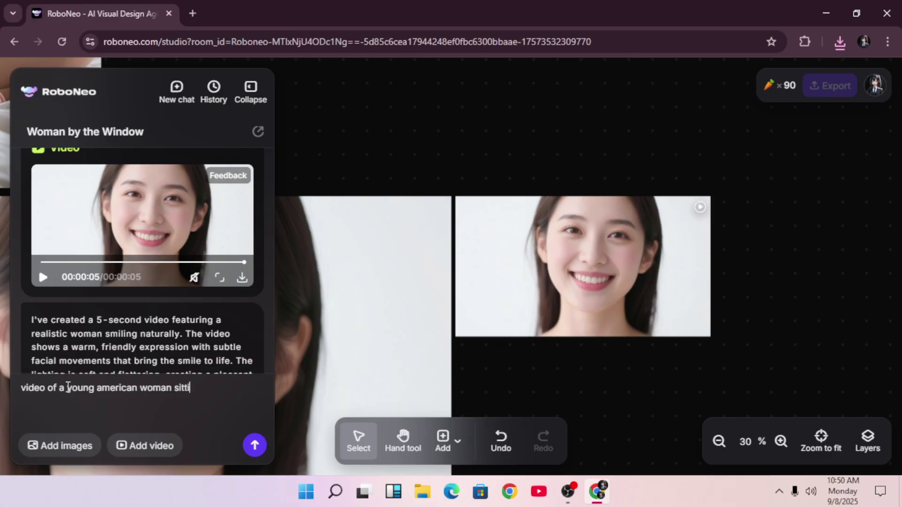
pyautogui.write('r bedroom')
pyautogui.press('Return')
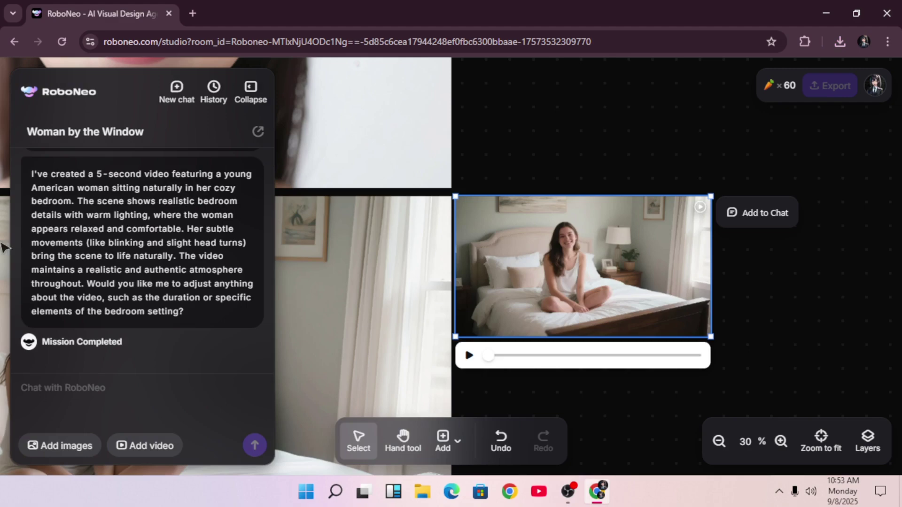
pyautogui.scroll(4, 182, 252)
pyautogui.click(218, 334)
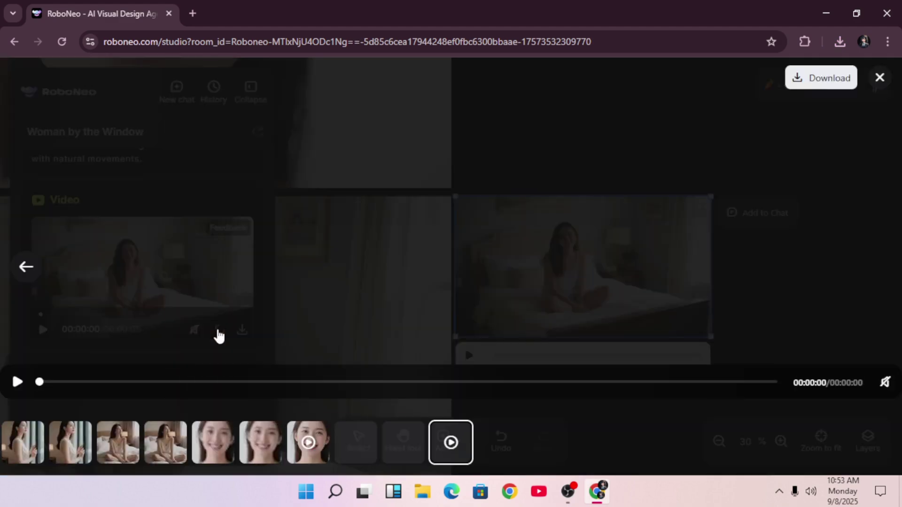
pyautogui.click(15, 382)
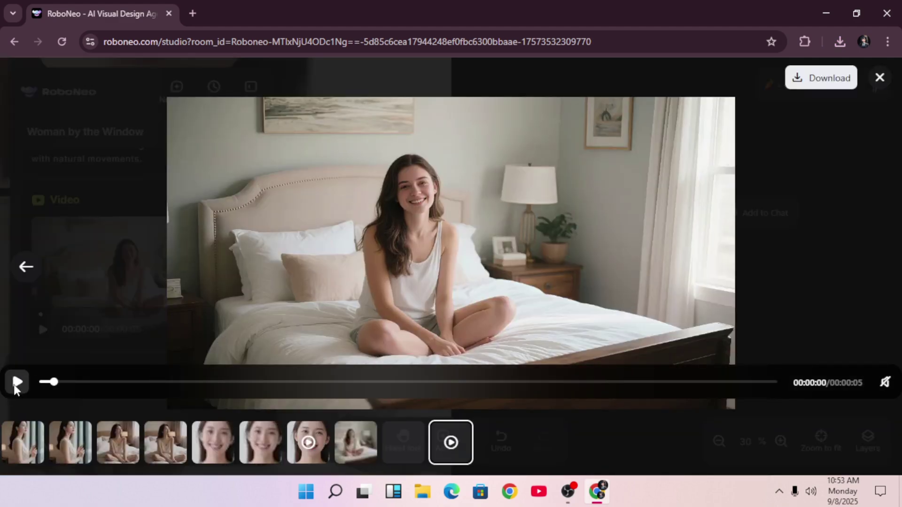
pyautogui.click(16, 383)
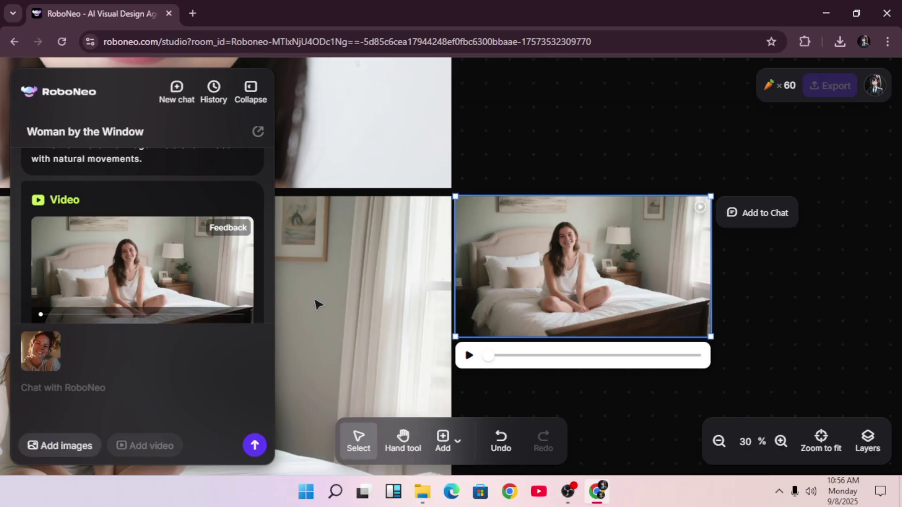
# Play the photo-based smiling-woman video full-screen a few times, then close the viewer
pyautogui.moveTo(43, 360)
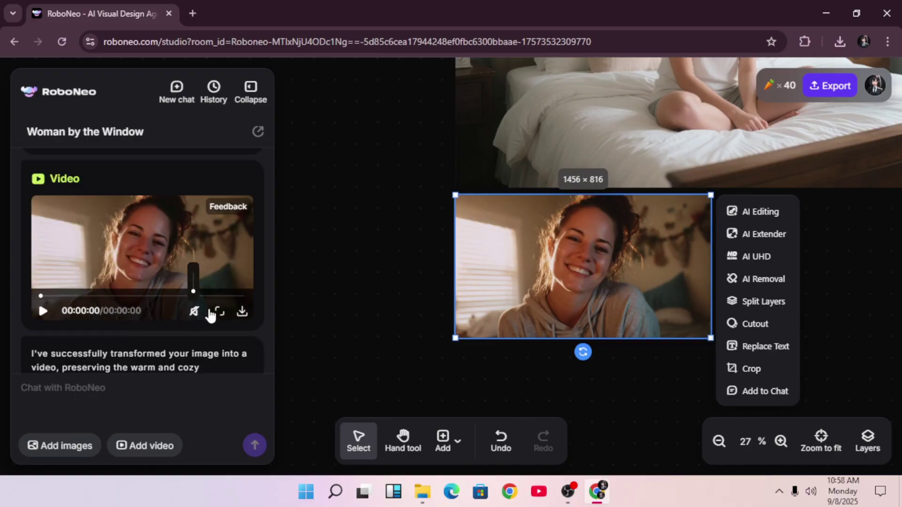
pyautogui.click(220, 312)
pyautogui.click(17, 382)
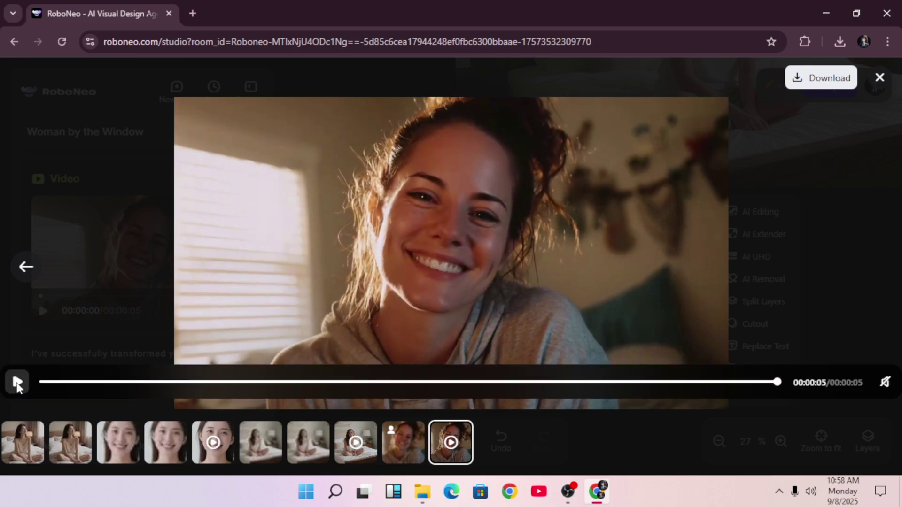
pyautogui.click(16, 383)
pyautogui.click(18, 386)
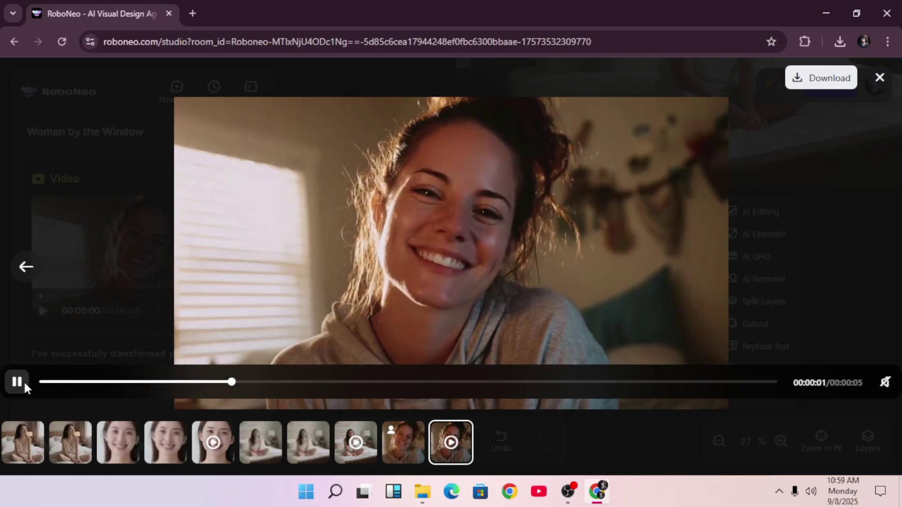
pyautogui.click(786, 96)
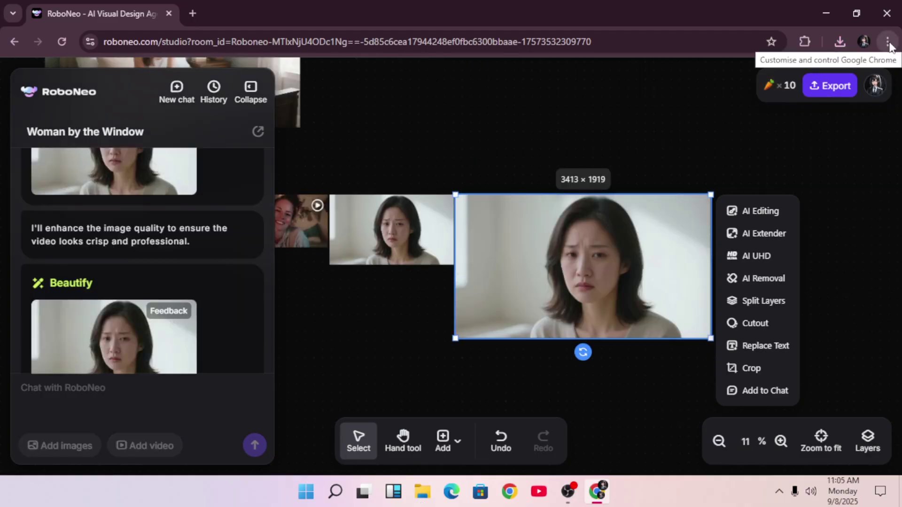
# Open a Chrome incognito window and start RoboNeo sign-up with an email address
pyautogui.click(887, 41)
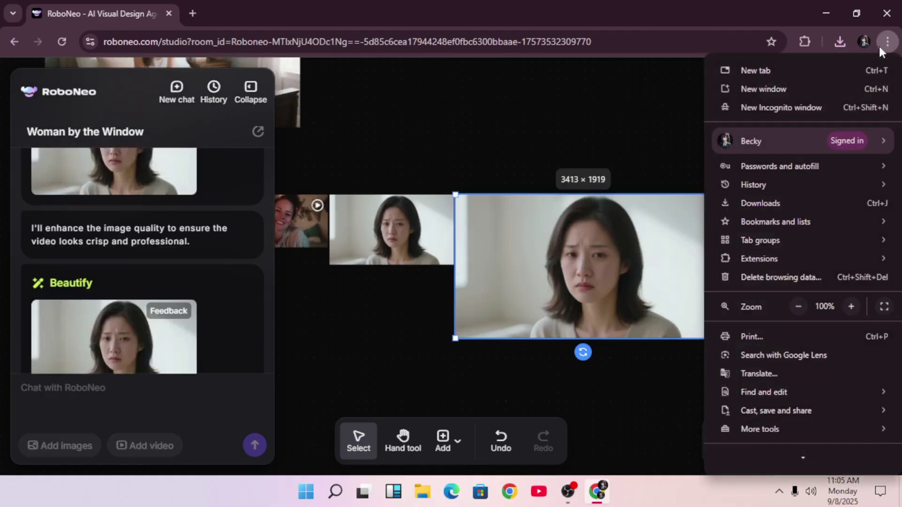
pyautogui.click(830, 106)
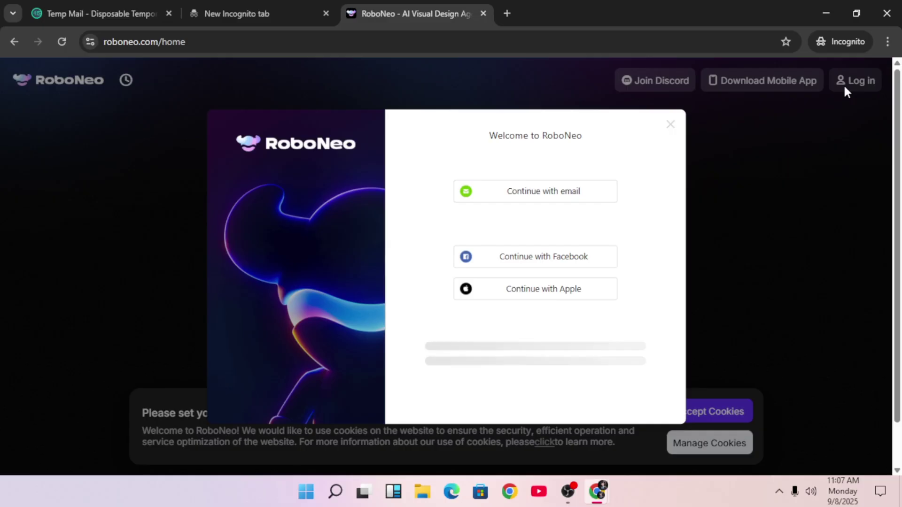
pyautogui.click(570, 191)
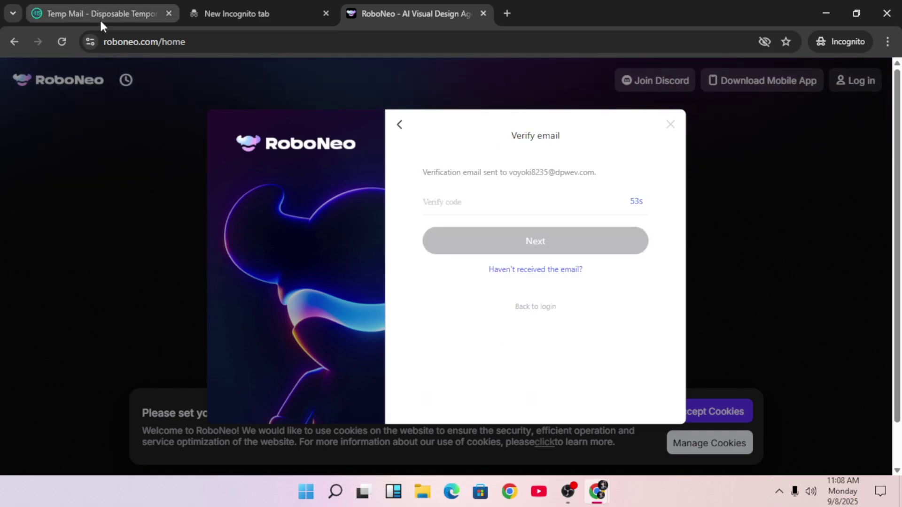
# Copy the verification code from the Temp Mail inbox and submit it to finish registering
pyautogui.click(99, 19)
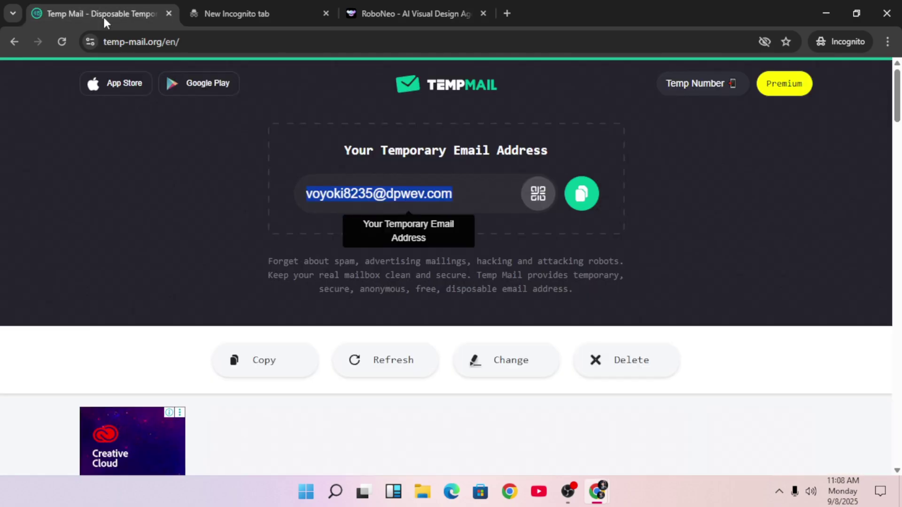
pyautogui.scroll(-5, 362, 218)
pyautogui.click(400, 254)
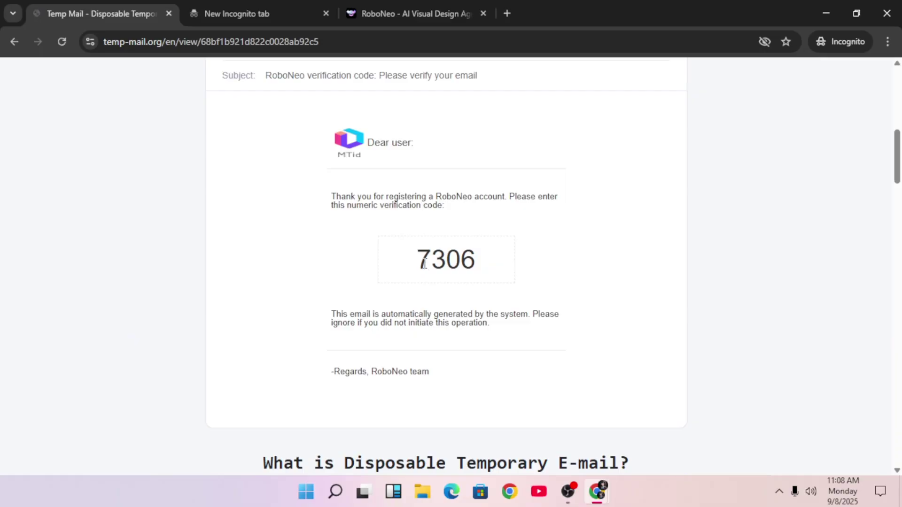
pyautogui.doubleClick(441, 261)
pyautogui.hotkey('ctrl', 'c')
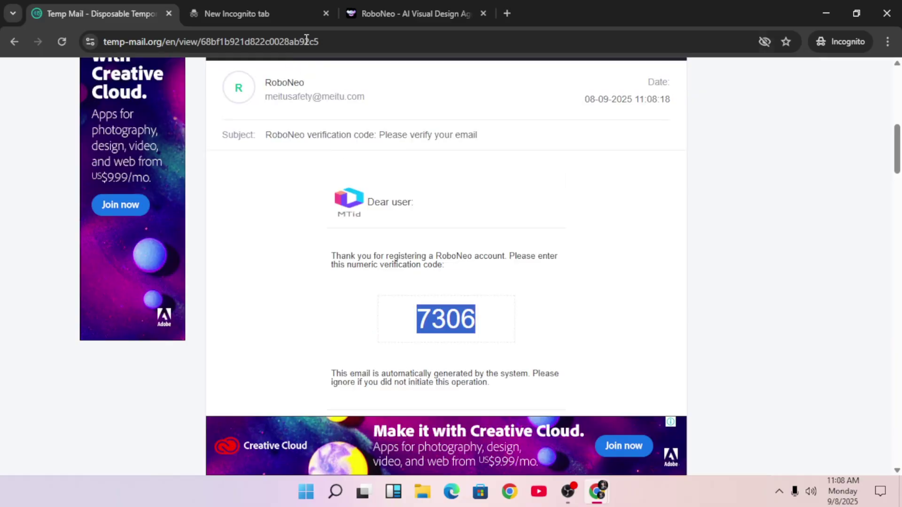
pyautogui.click(385, 12)
pyautogui.hotkey('ctrl', 'v')
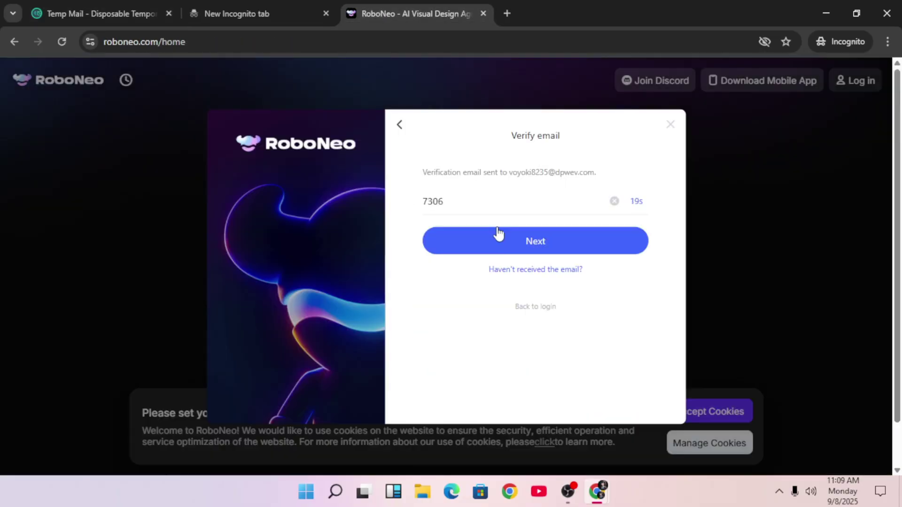
pyautogui.click(505, 242)
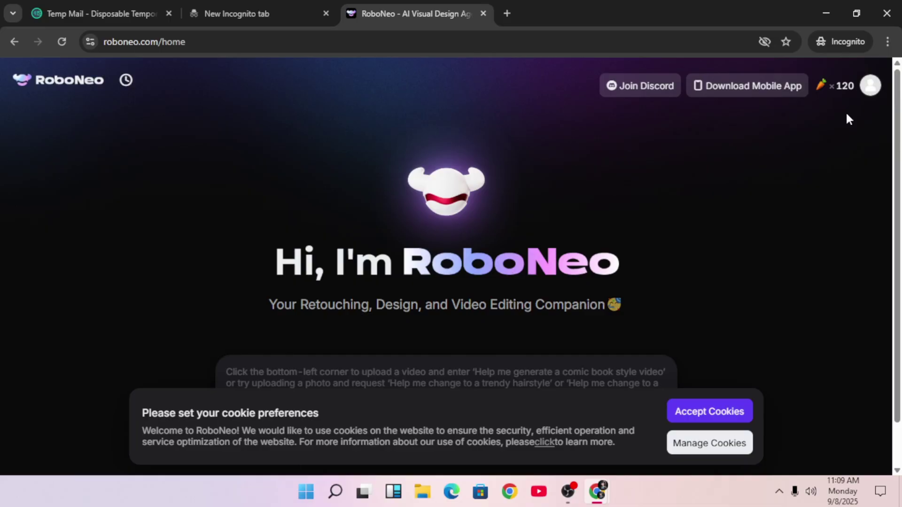